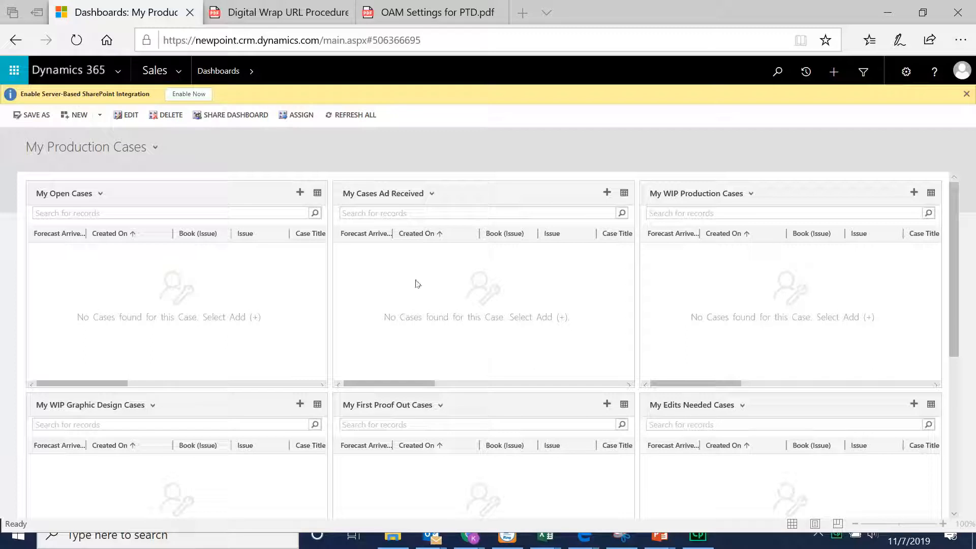
- Open the Cases list in the Service area
left_click(179, 71)
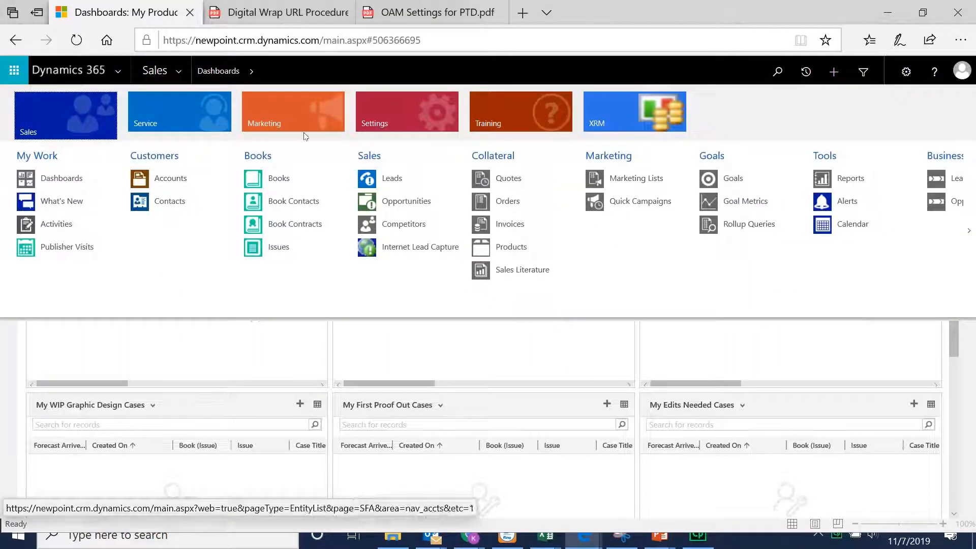
left_click(218, 107)
left_click(289, 183)
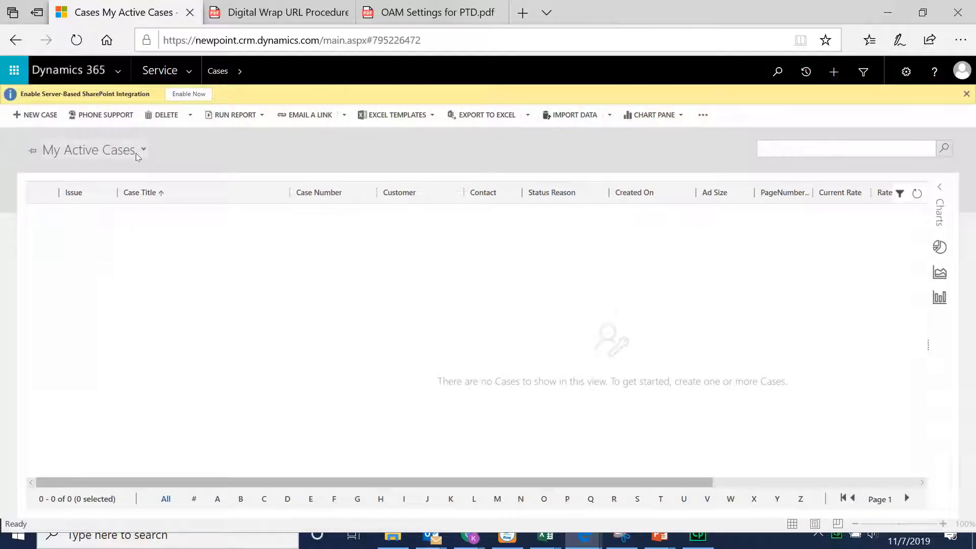
- Return to the Sales dashboards and look over the case lists of the My Production Cases dashboard
left_click(70, 76)
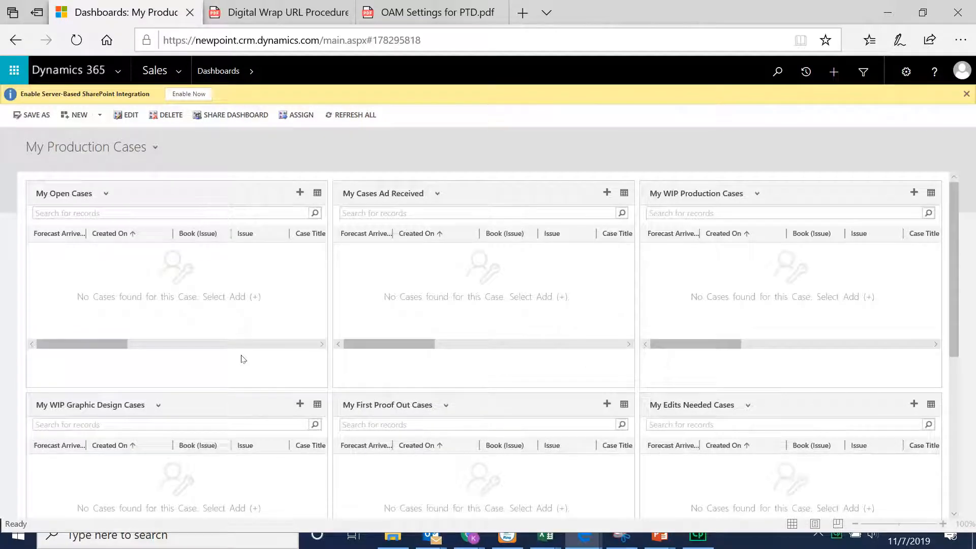
scroll(338, 410, "down", 2)
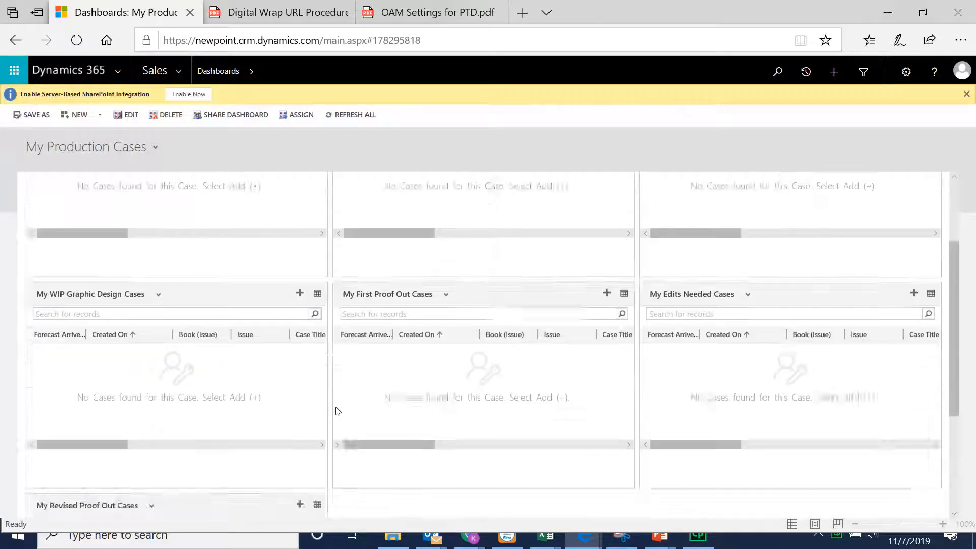
scroll(335, 410, "up", 5)
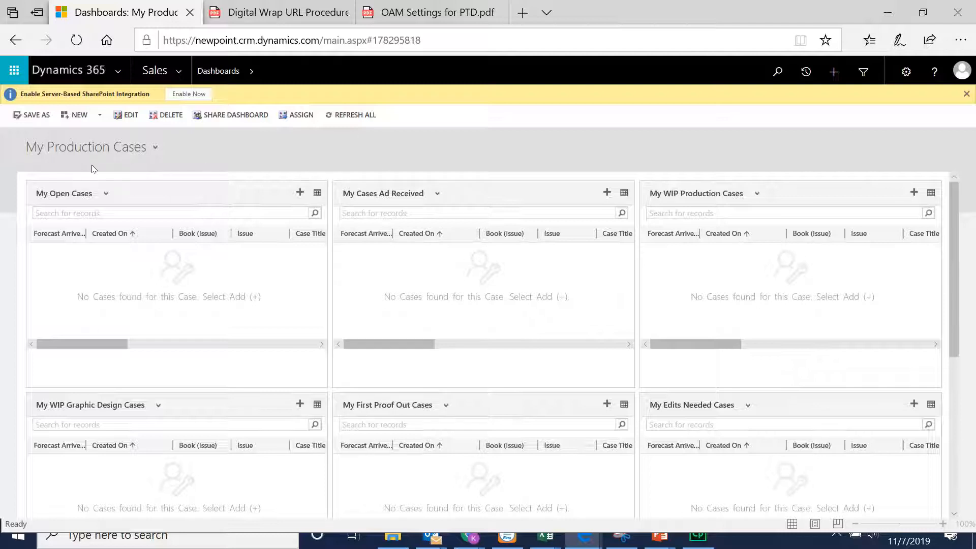
- Create a new dashboard using the 2-Column Regular Dashboard layout
left_click(77, 118)
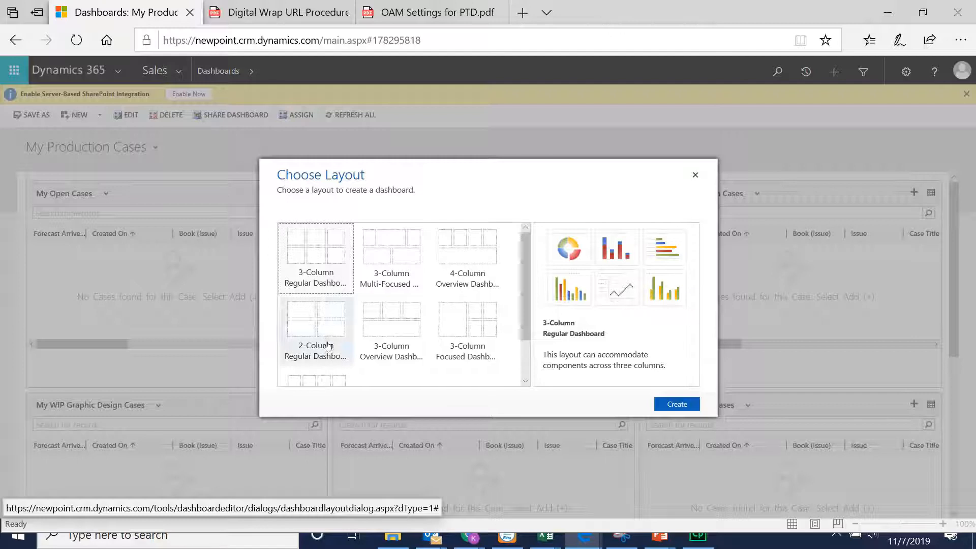
scroll(407, 326, "down", 1)
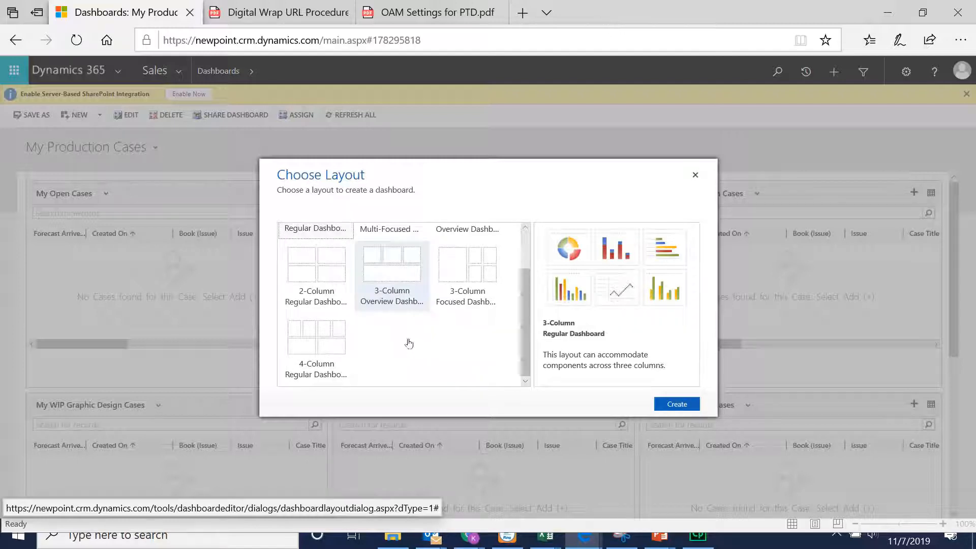
scroll(406, 326, "up", 1)
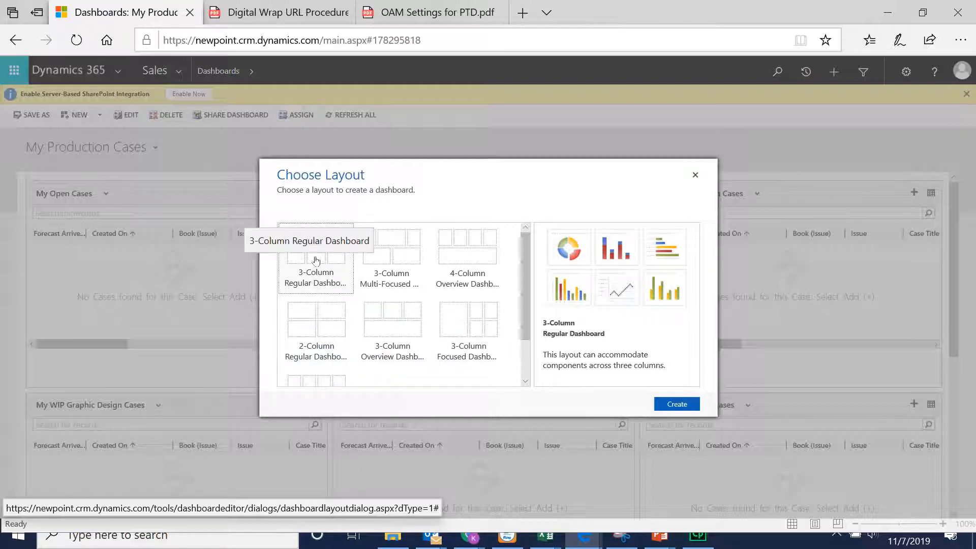
left_click(328, 326)
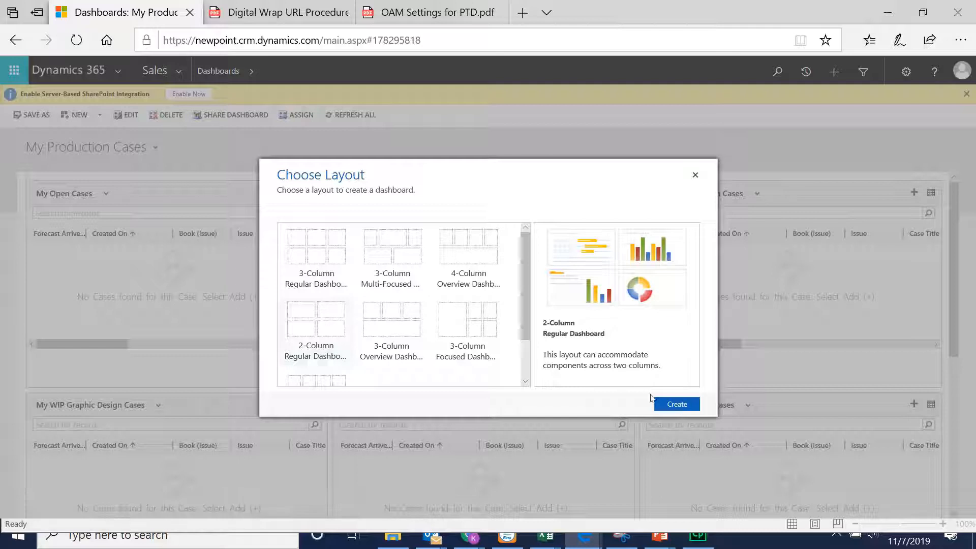
left_click(671, 406)
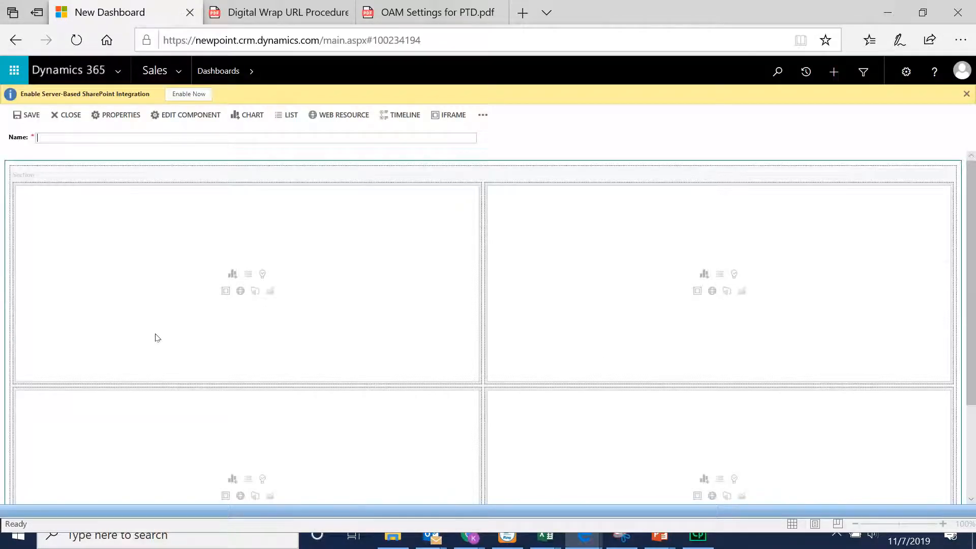
- Look over the new dashboard's empty sections and the additional commands available for the upper-left one
scroll(157, 337, "down", 3)
scroll(157, 337, "up", 3)
left_click(401, 239)
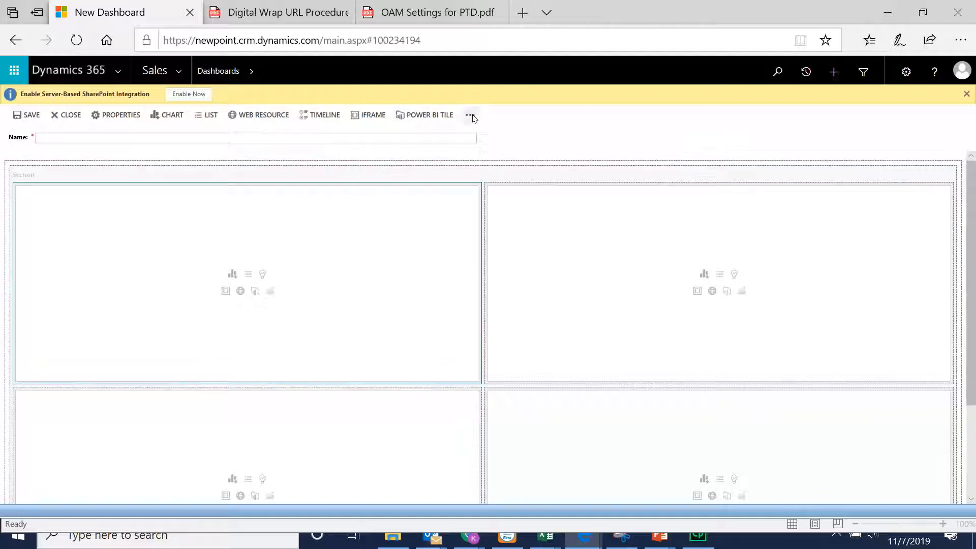
left_click(470, 115)
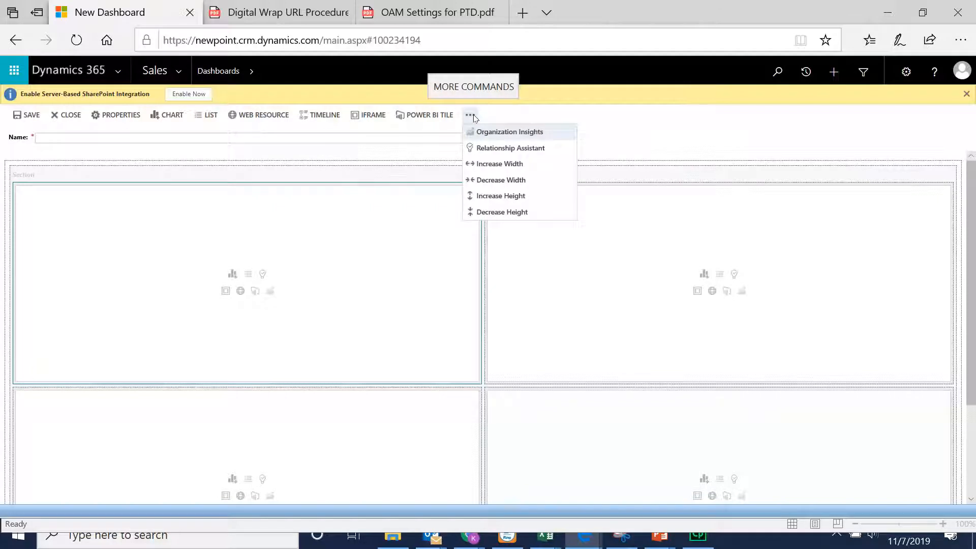
left_click(407, 303)
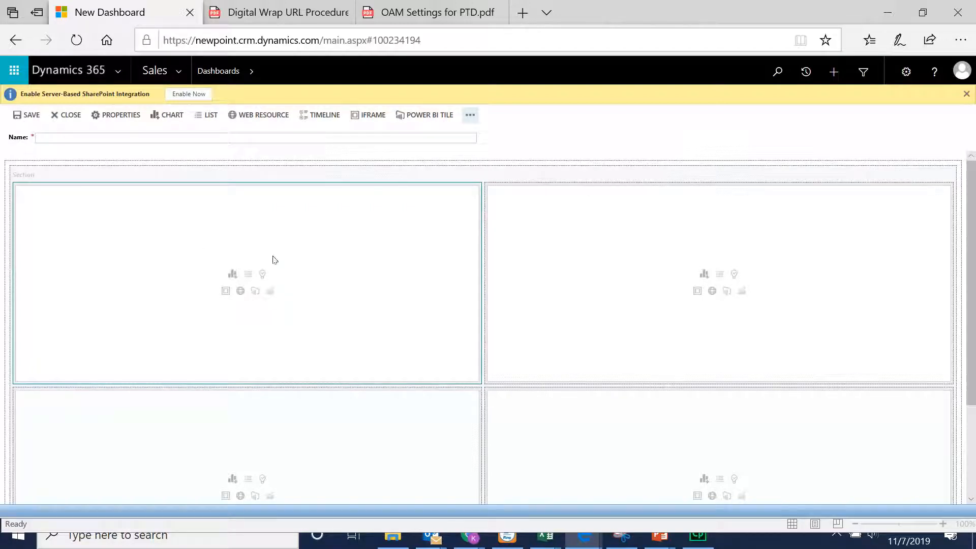
- Add a Cases list with the Highland Lakes Active Cases view to the upper-left section and review its properties
left_click(248, 276)
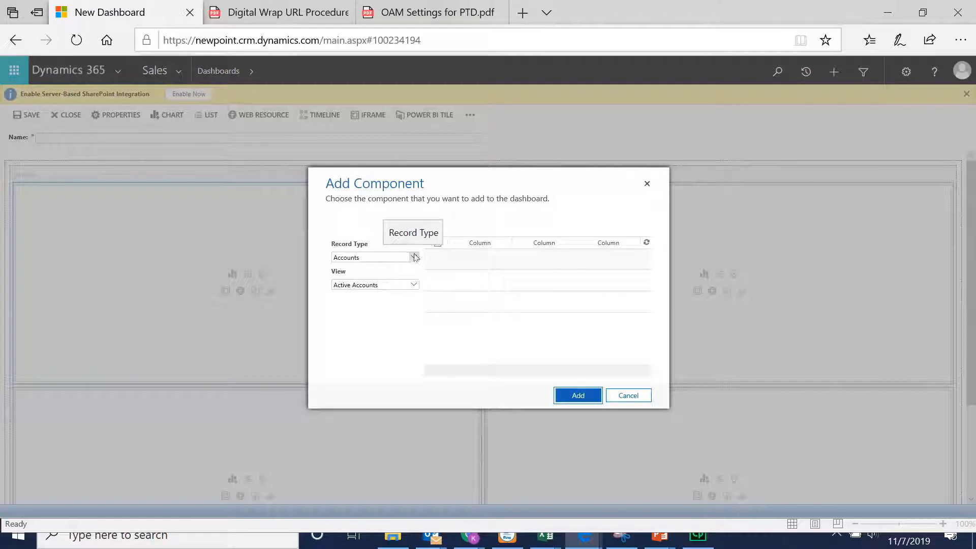
left_click(414, 257)
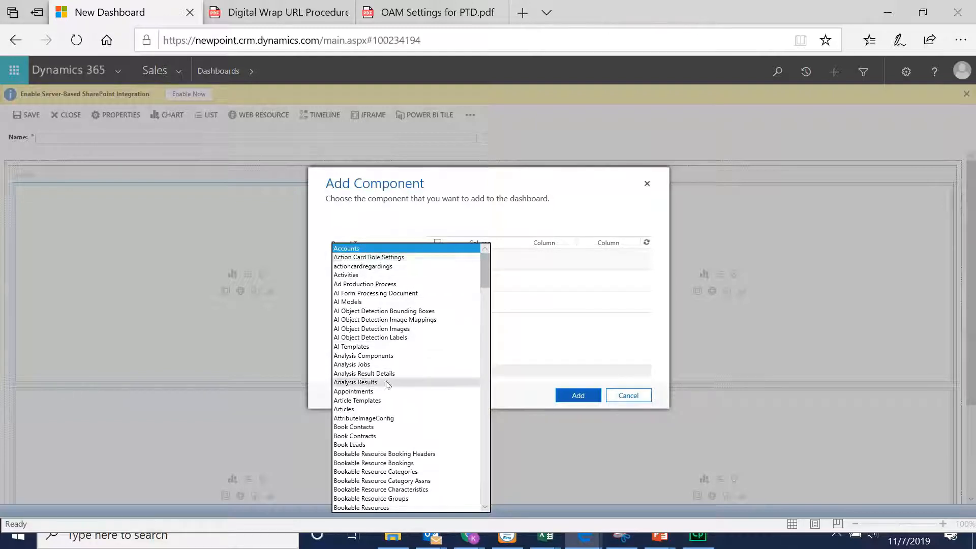
scroll(390, 381, "down", 8)
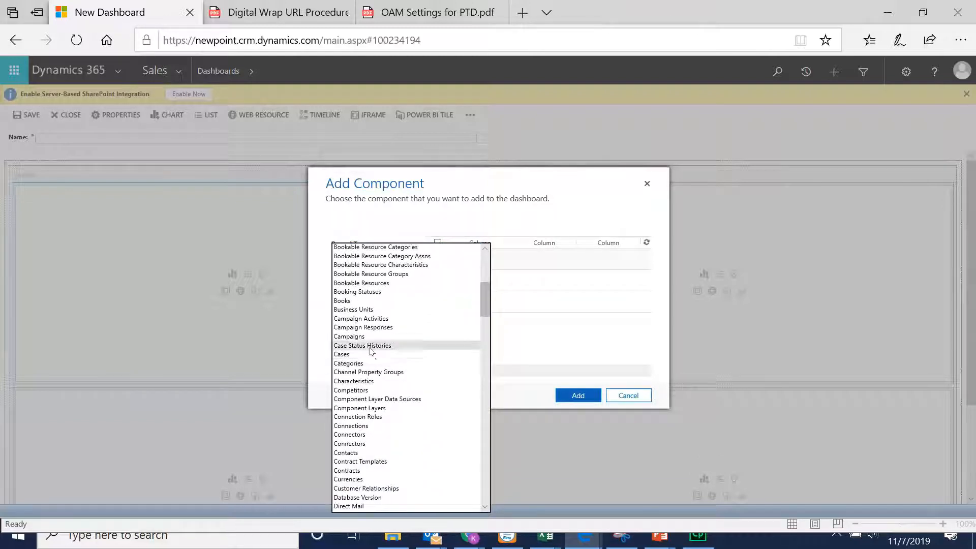
left_click(360, 352)
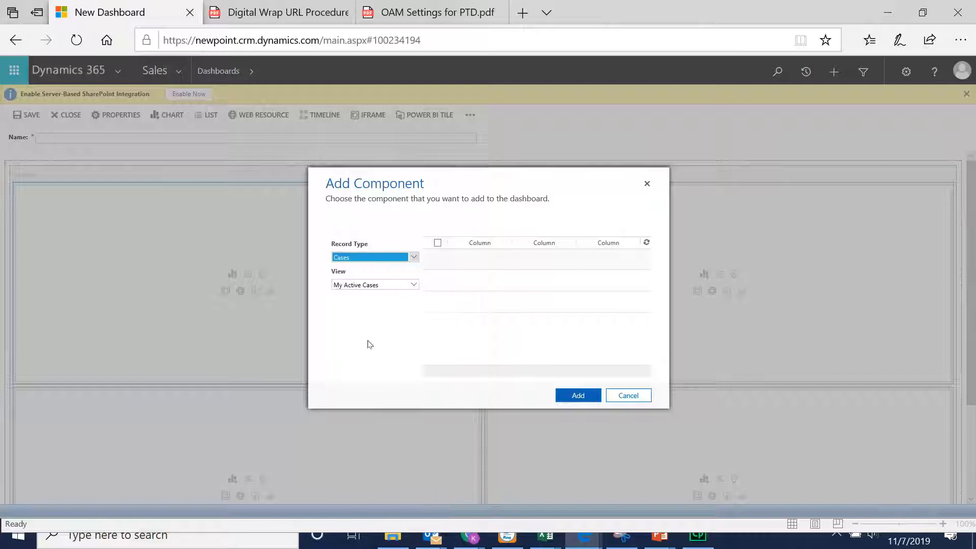
left_click(415, 287)
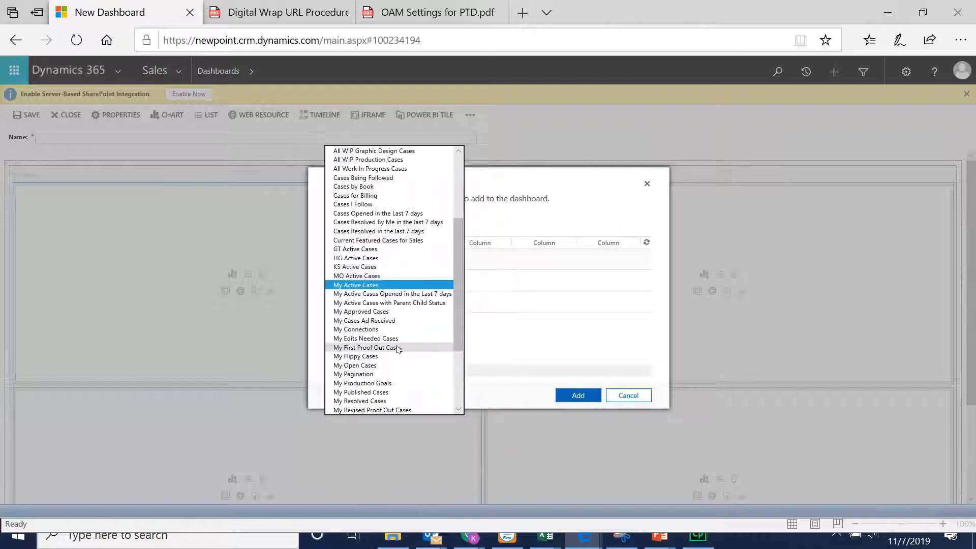
scroll(398, 349, "down", 4)
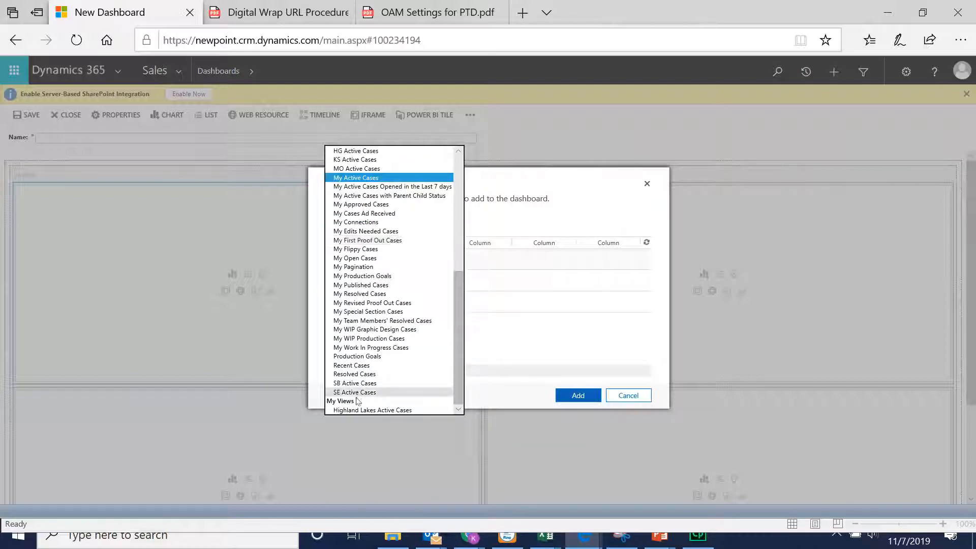
left_click(373, 409)
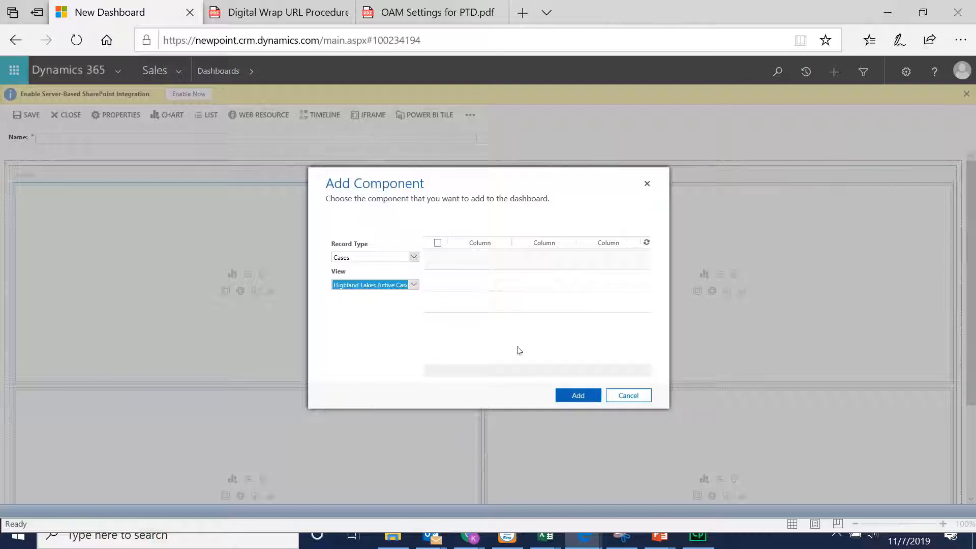
left_click(569, 398)
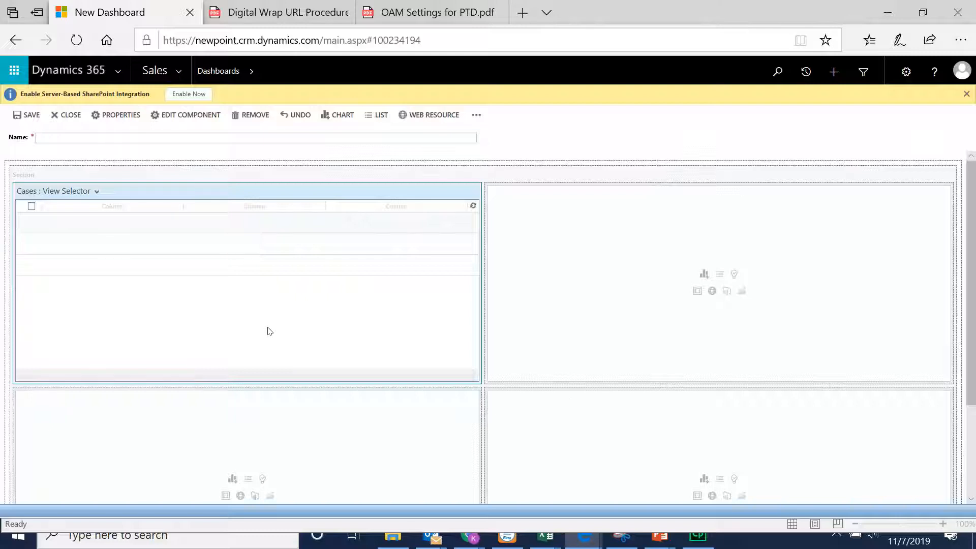
double_click(264, 189)
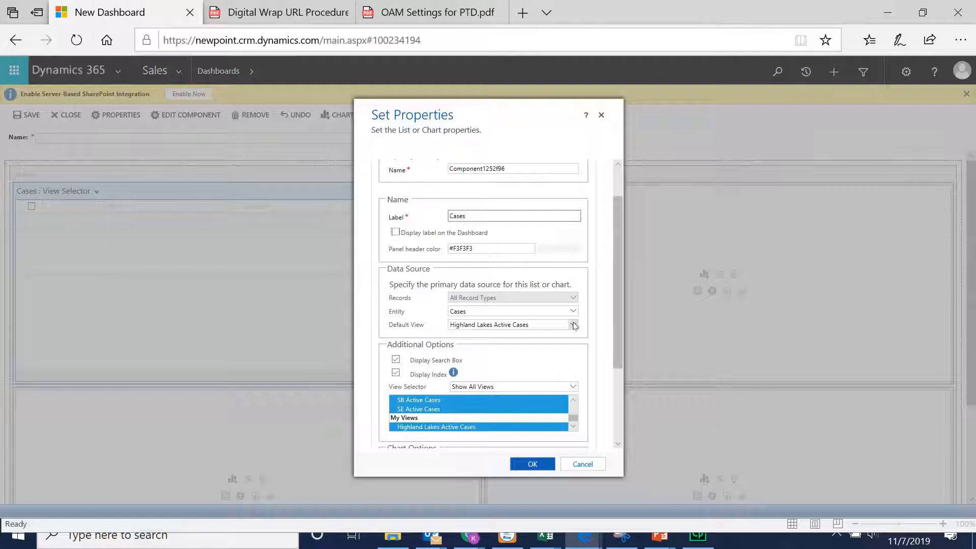
left_click(593, 465)
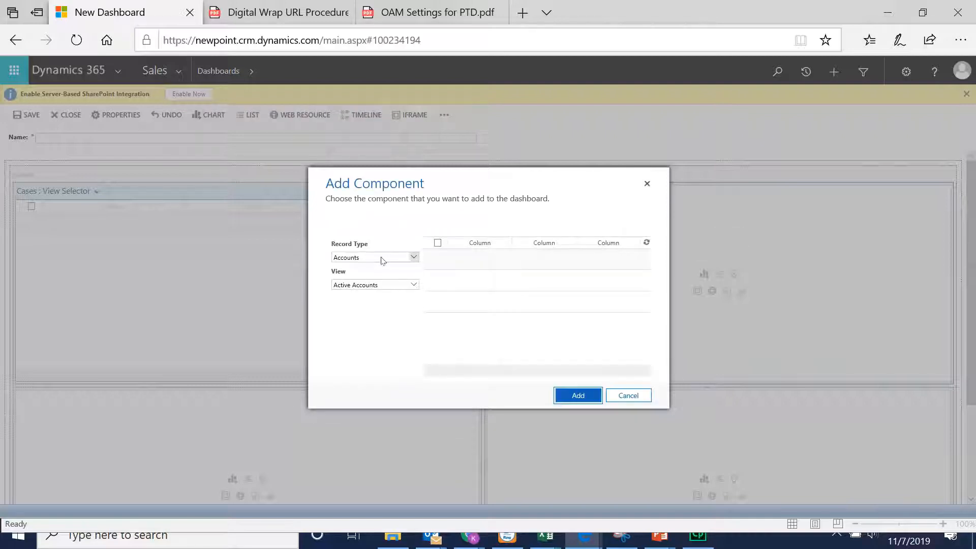
- Add a Contacts list with the My Active Contacts view to the dashboard's upper-right section
left_click(415, 258)
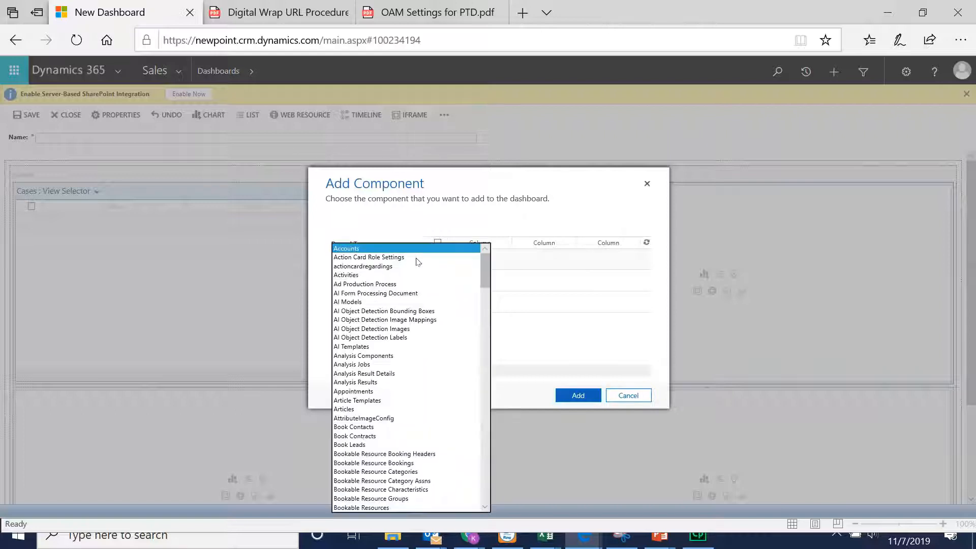
scroll(405, 399, "down", 5)
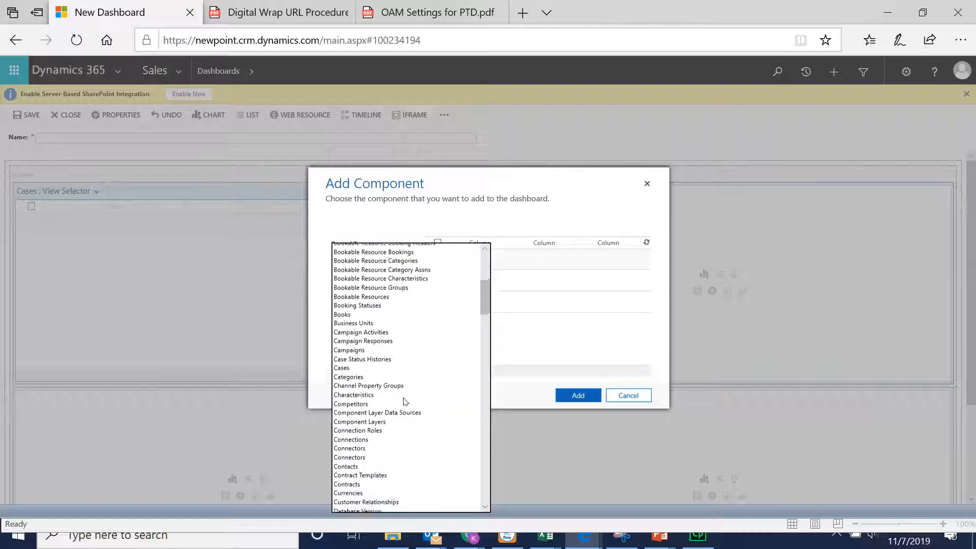
scroll(406, 401, "down", 2)
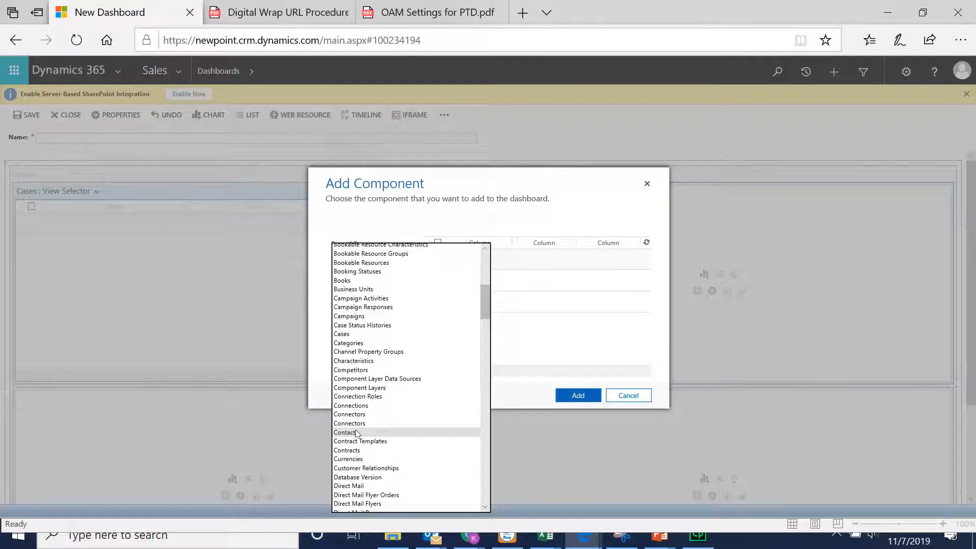
left_click(357, 433)
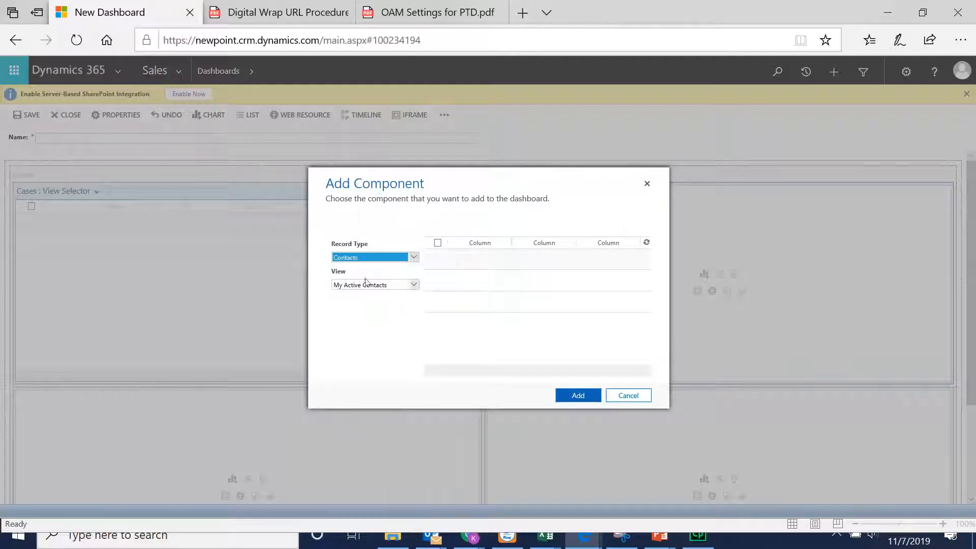
left_click(578, 395)
- Add an Issues list with the My Schedule view to the dashboard's lower-left section
scroll(486, 447, "down", 3)
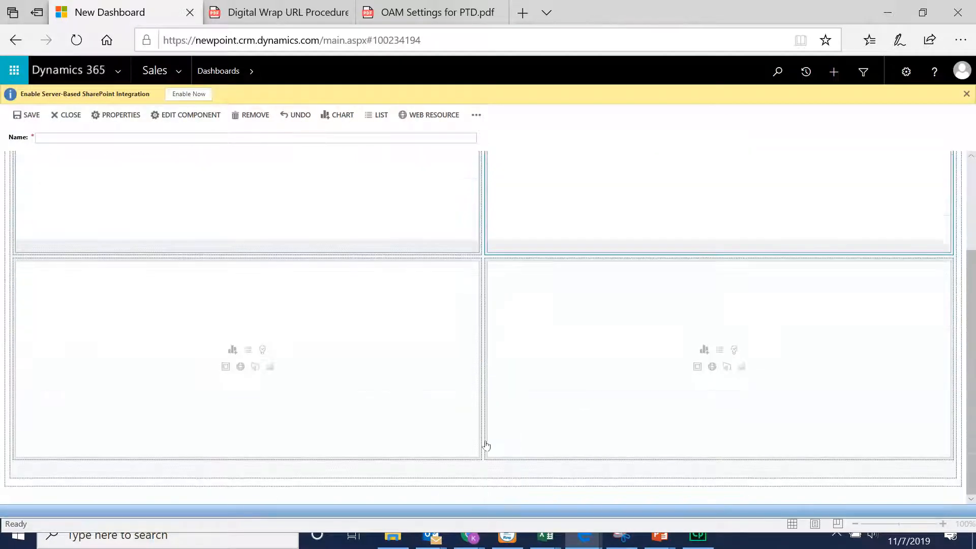
left_click(248, 349)
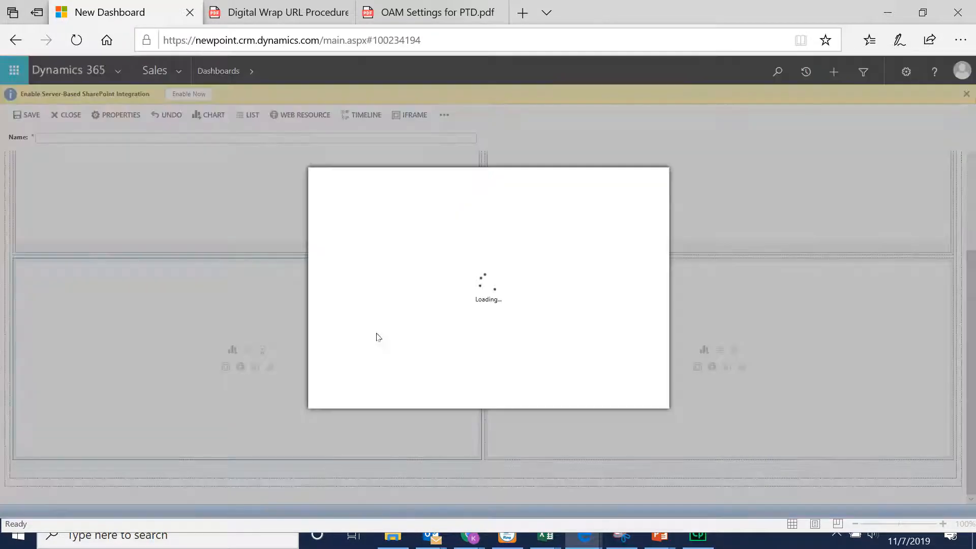
left_click(414, 256)
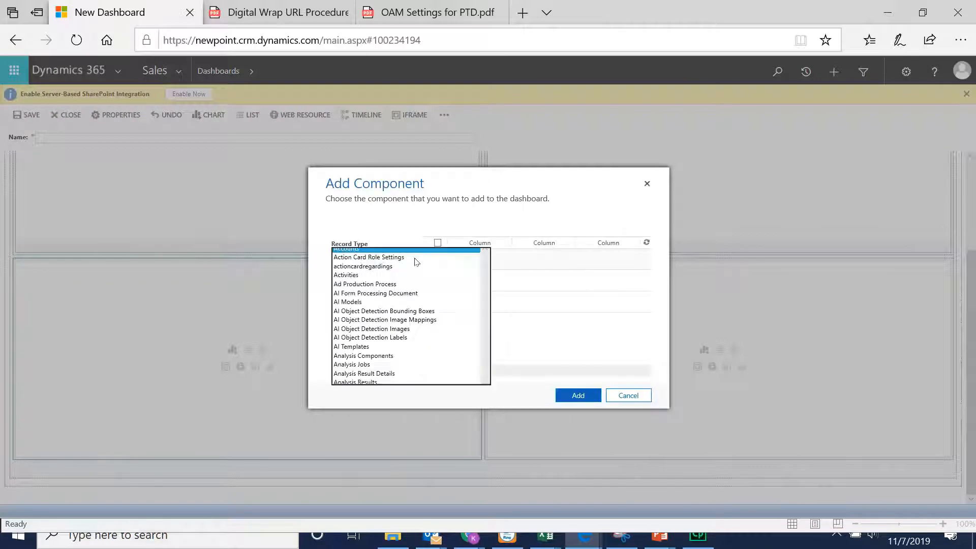
scroll(392, 379, "down", 3)
scroll(391, 379, "down", 5)
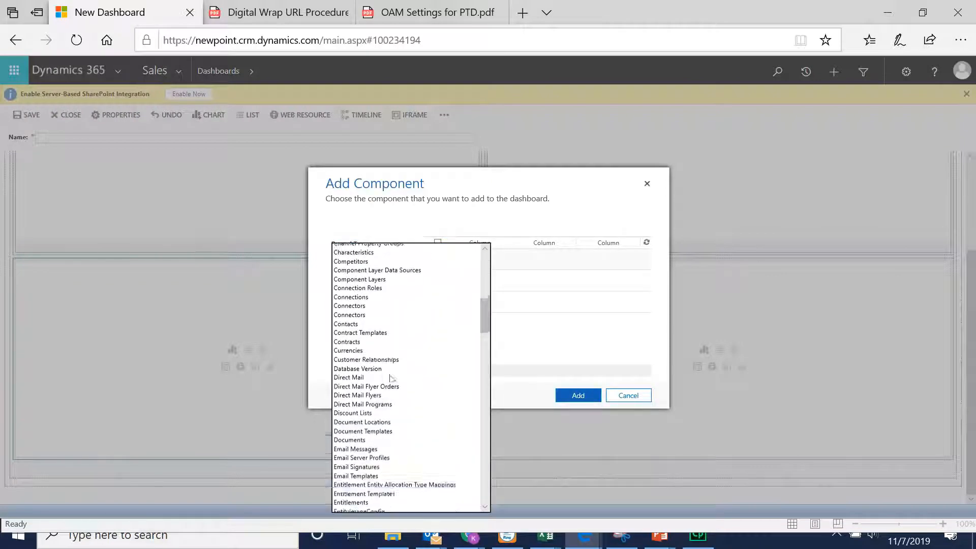
scroll(391, 378, "down", 8)
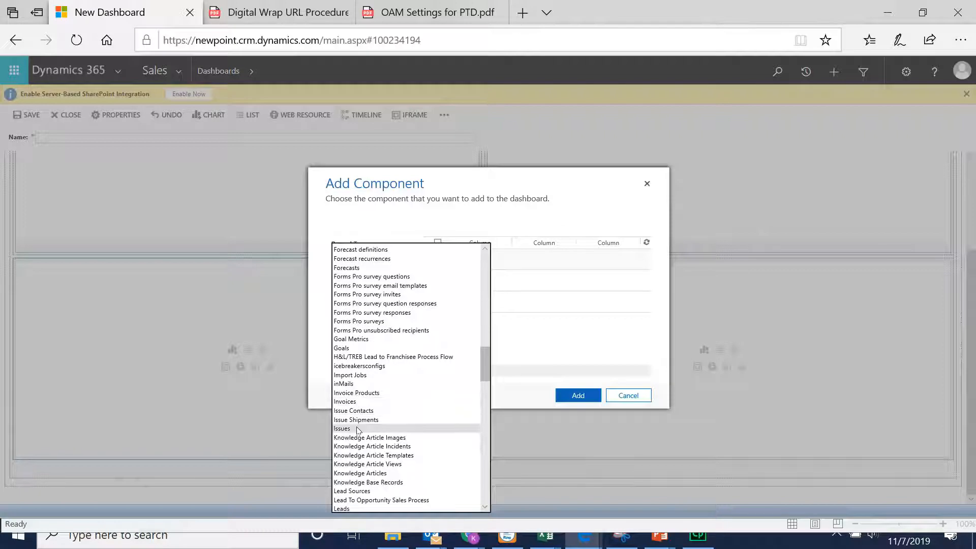
left_click(359, 429)
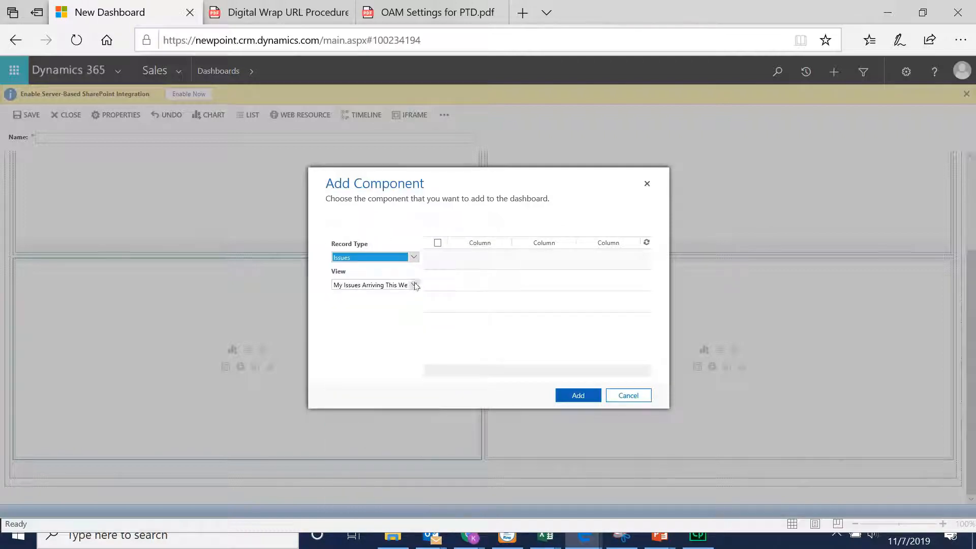
left_click(414, 285)
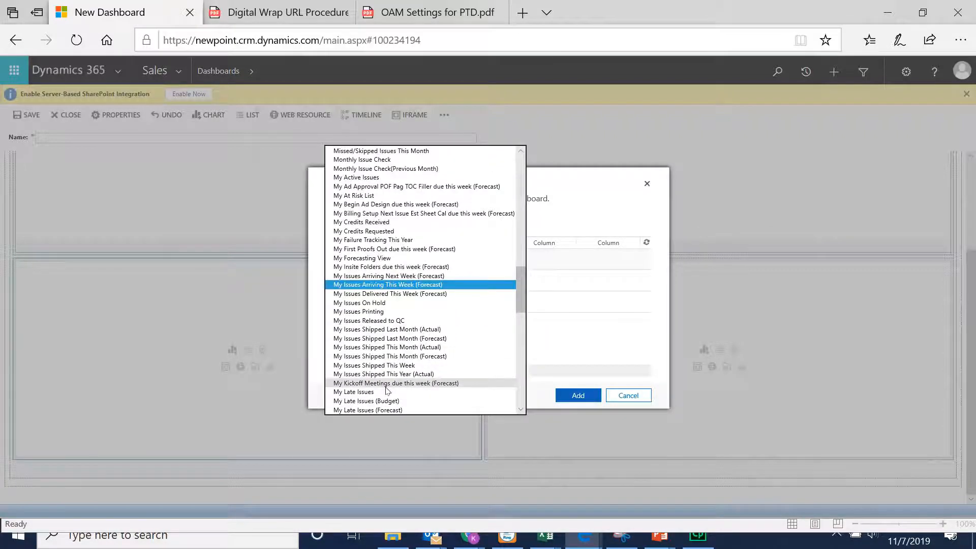
scroll(386, 390, "down", 6)
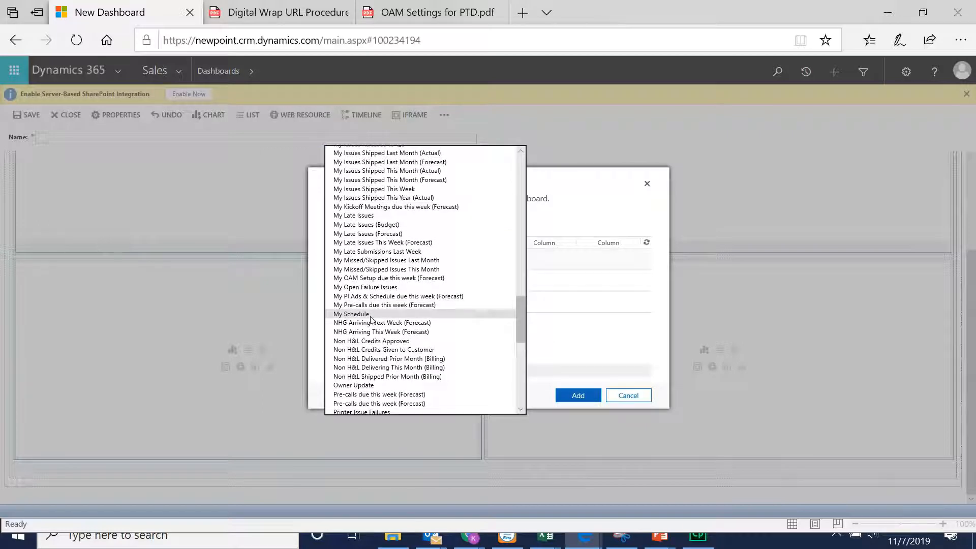
left_click(374, 313)
left_click(592, 400)
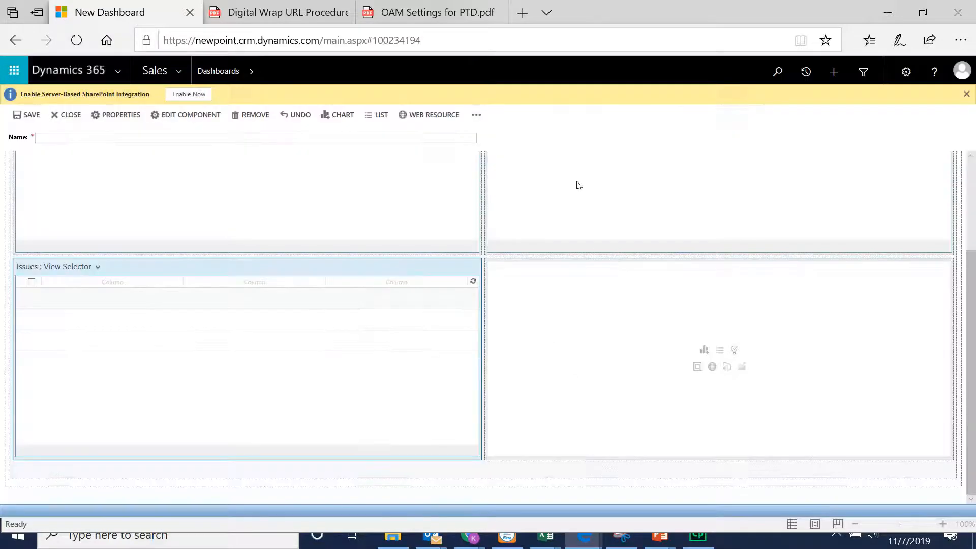
- Name the dashboard Highland Lakes Sales Snapshot, then save it and close the editor
scroll(585, 389, "up", 3)
scroll(587, 390, "down", 3)
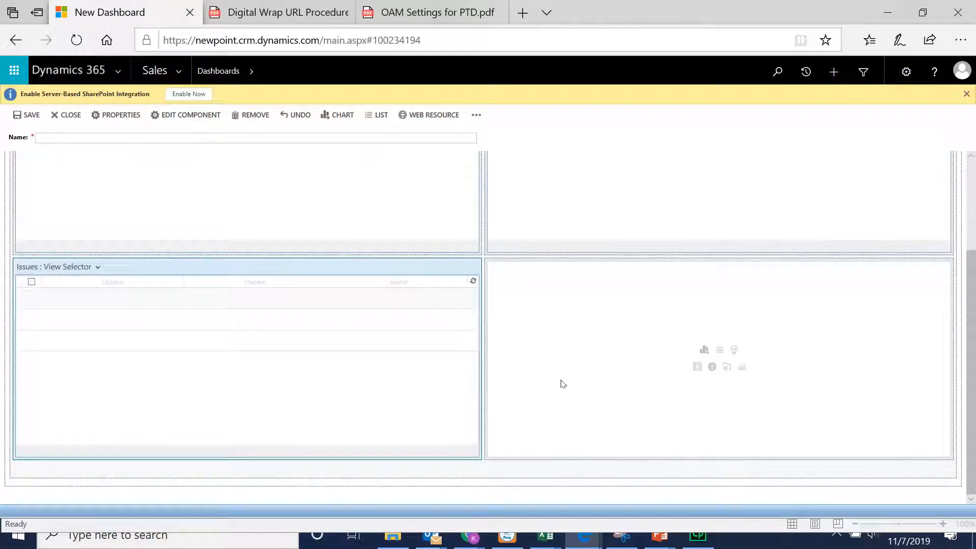
scroll(531, 366, "up", 3)
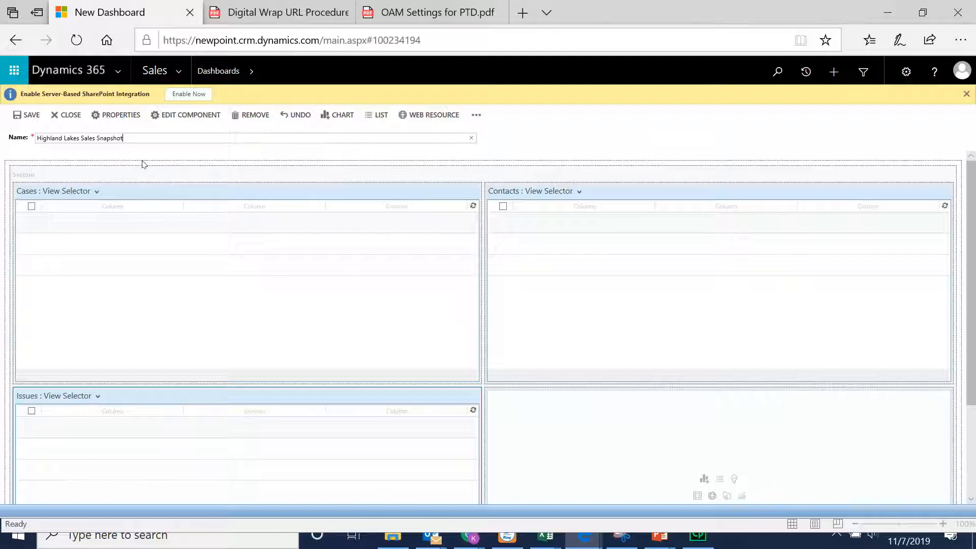
left_click(28, 117)
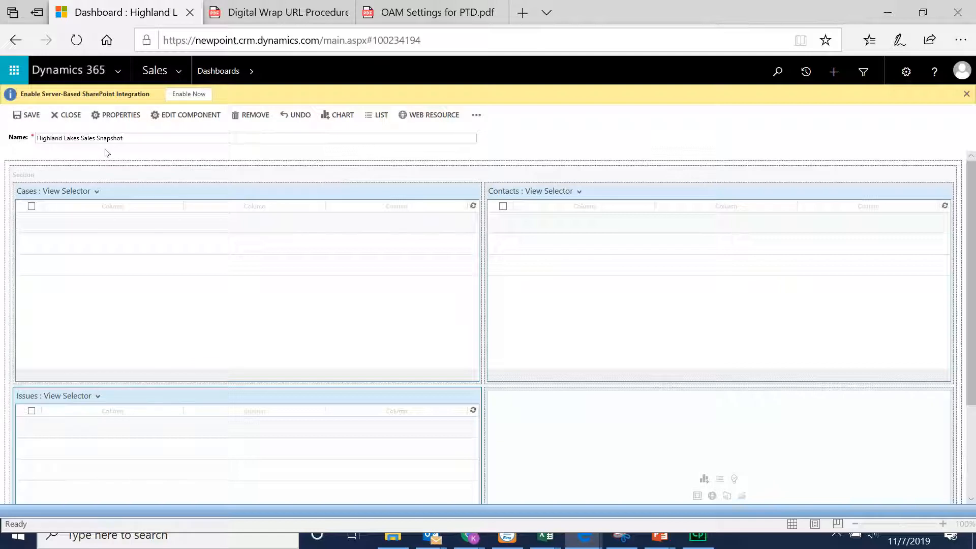
left_click(28, 117)
left_click(67, 122)
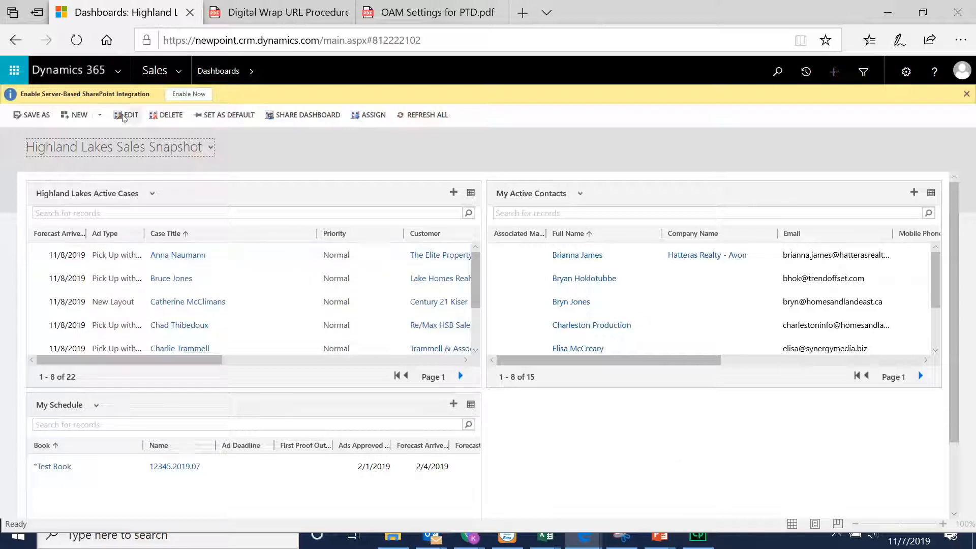
- Reopen the dashboard for editing and add an Accounts list with the My Active Accounts view to the empty lower-right section
left_click(124, 116)
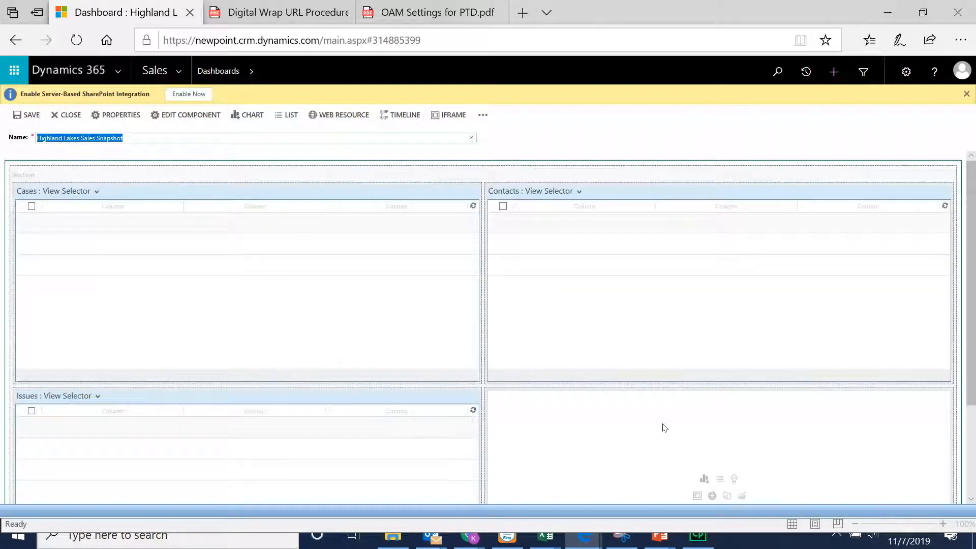
scroll(665, 427, "down", 3)
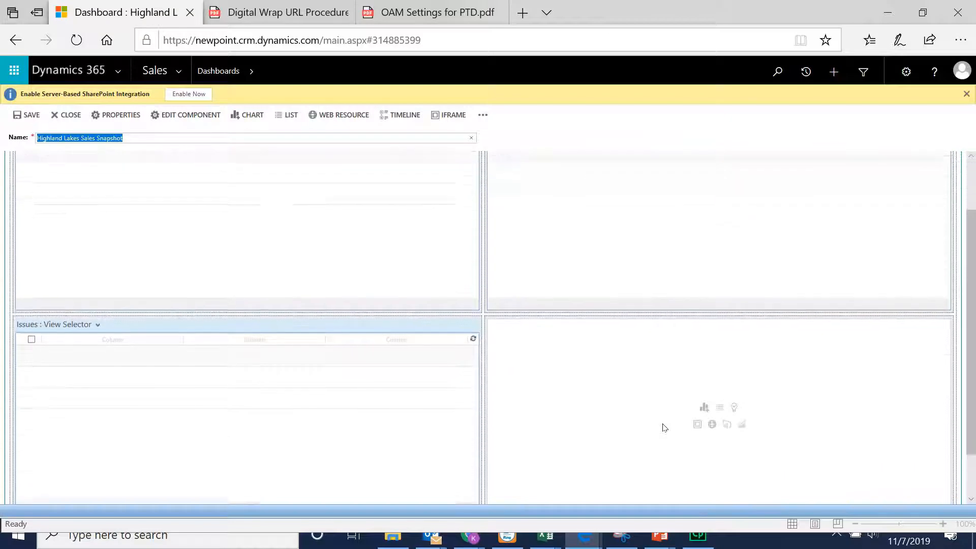
left_click(722, 403)
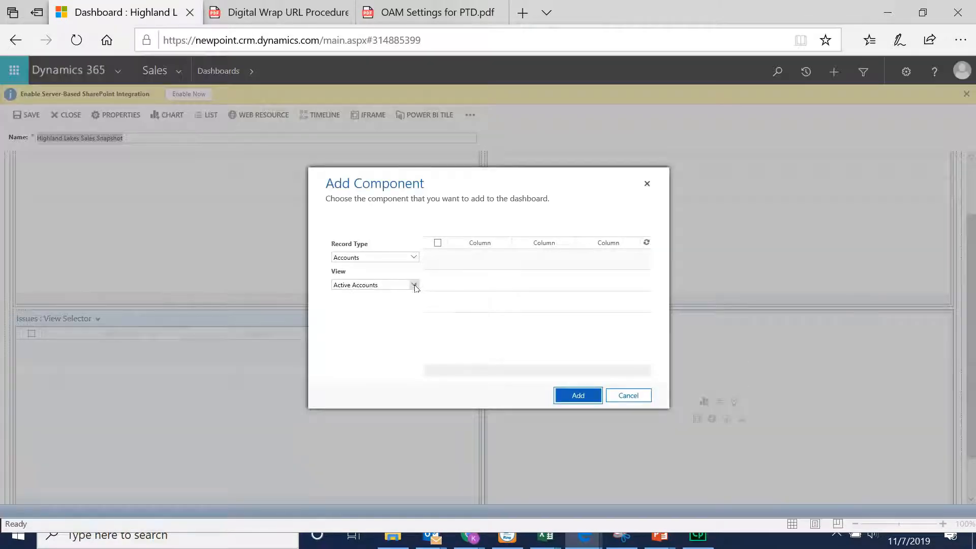
left_click(413, 285)
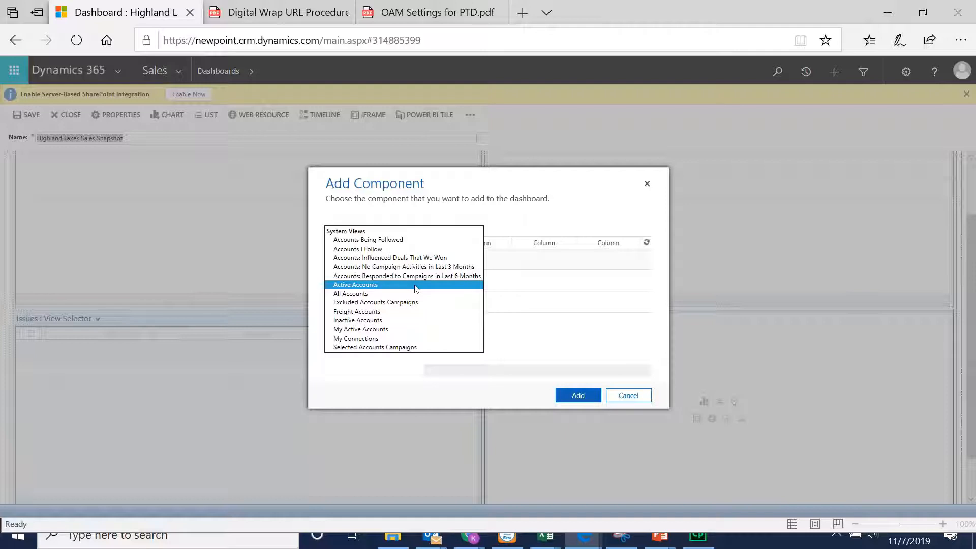
left_click(375, 329)
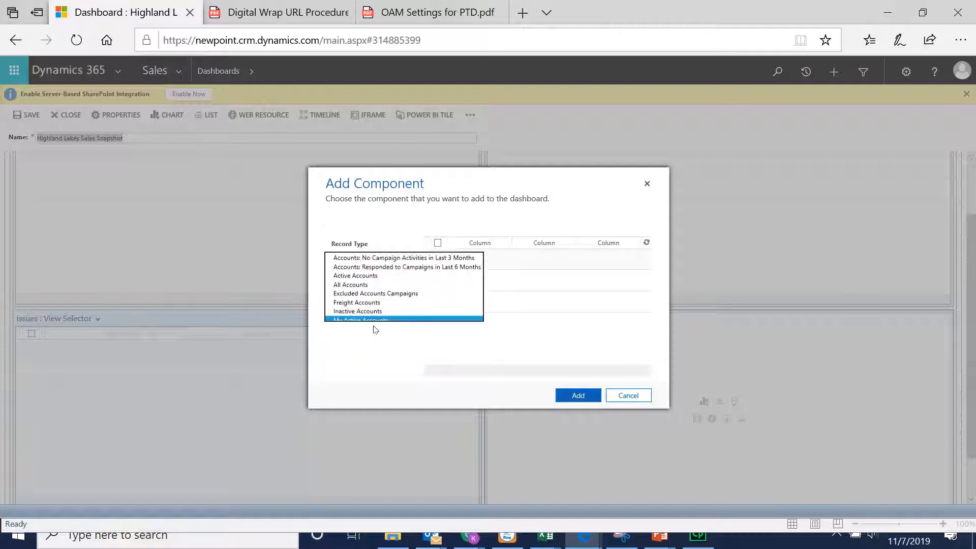
left_click(563, 395)
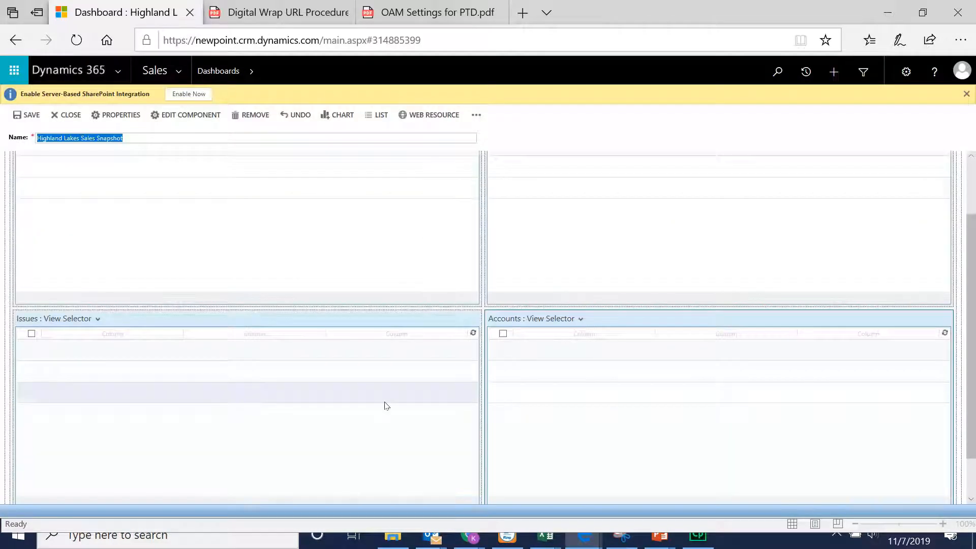
- Save and close the edited dashboard, then reload the page to check all four lists
scroll(383, 405, "up", 2)
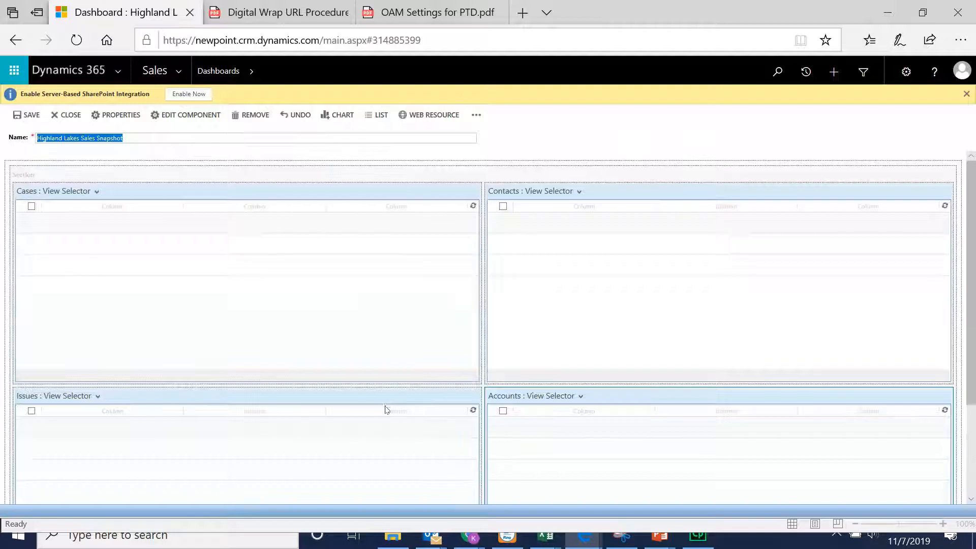
left_click(29, 117)
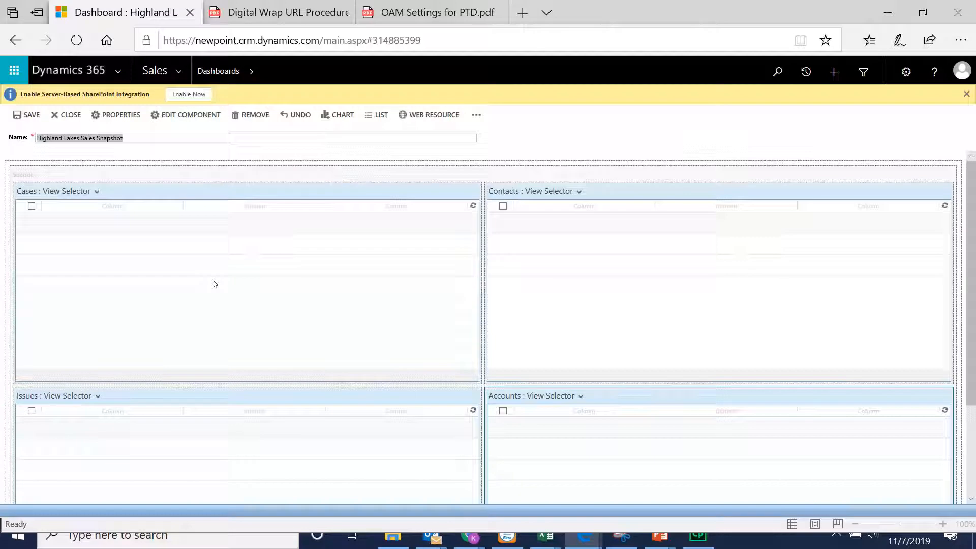
left_click(72, 116)
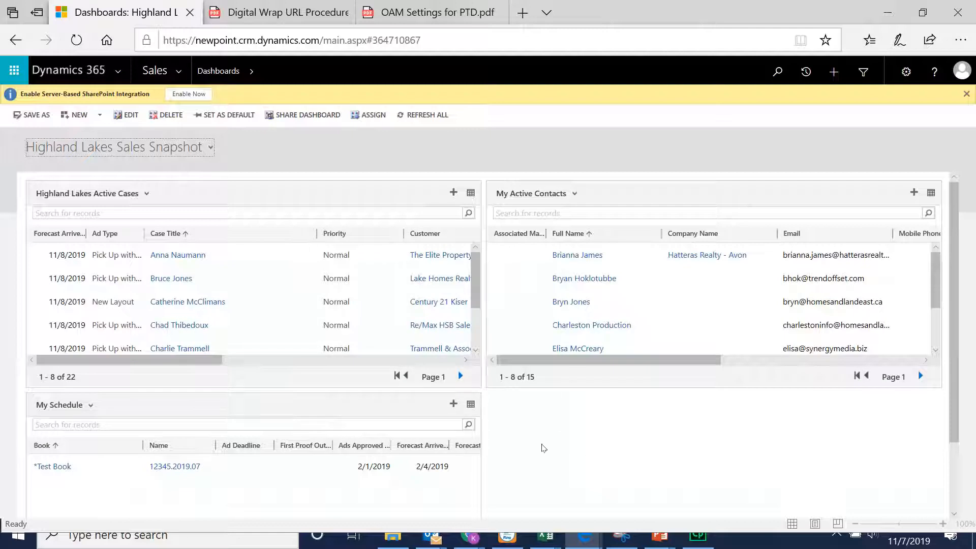
left_click(78, 40)
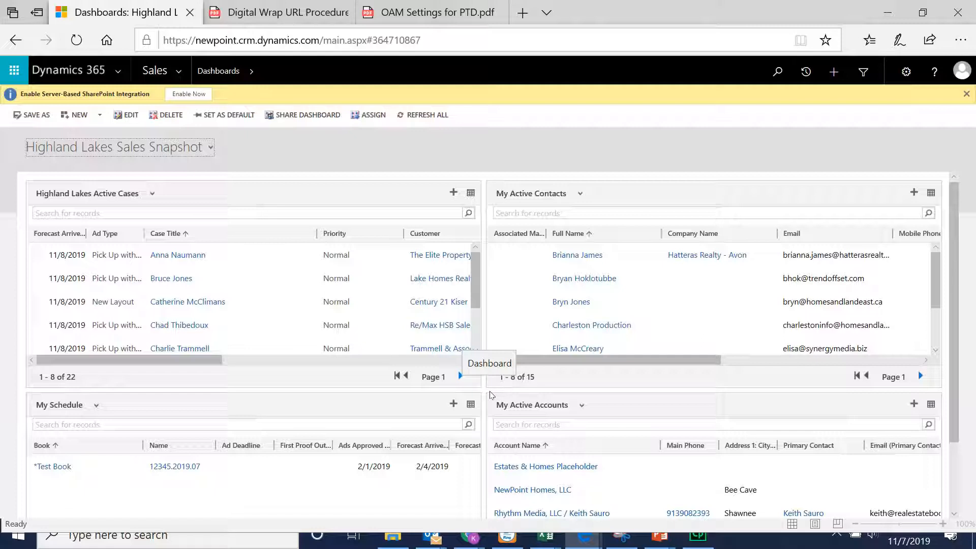
scroll(489, 393, "down", 2)
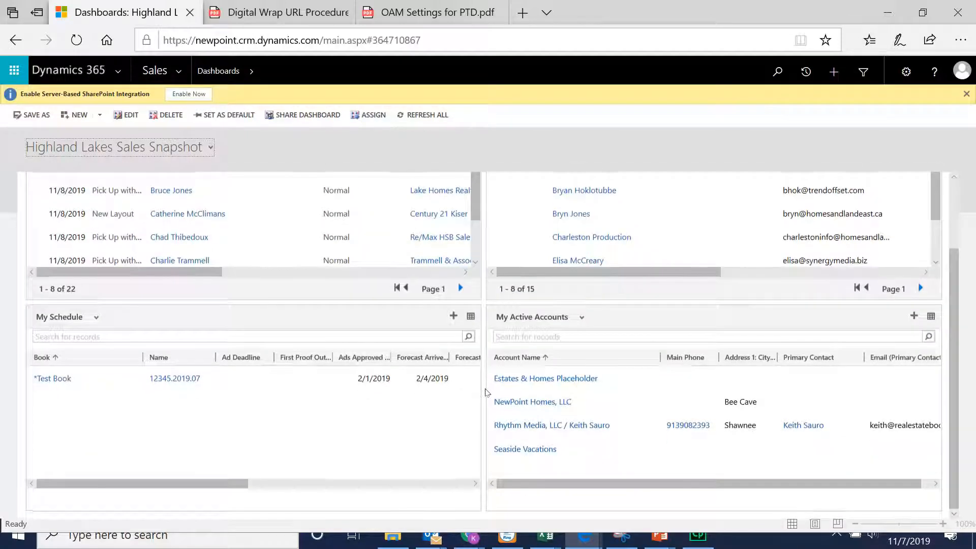
scroll(486, 392, "up", 2)
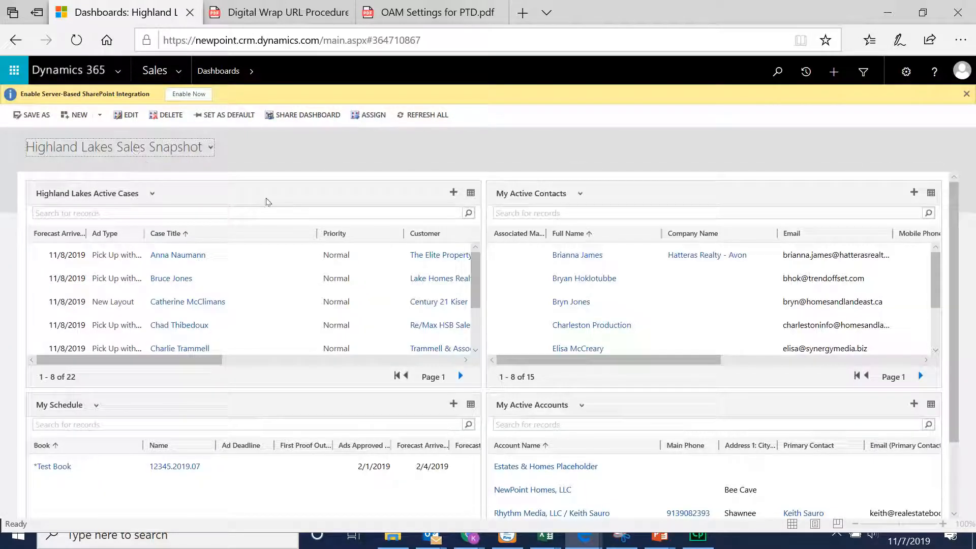